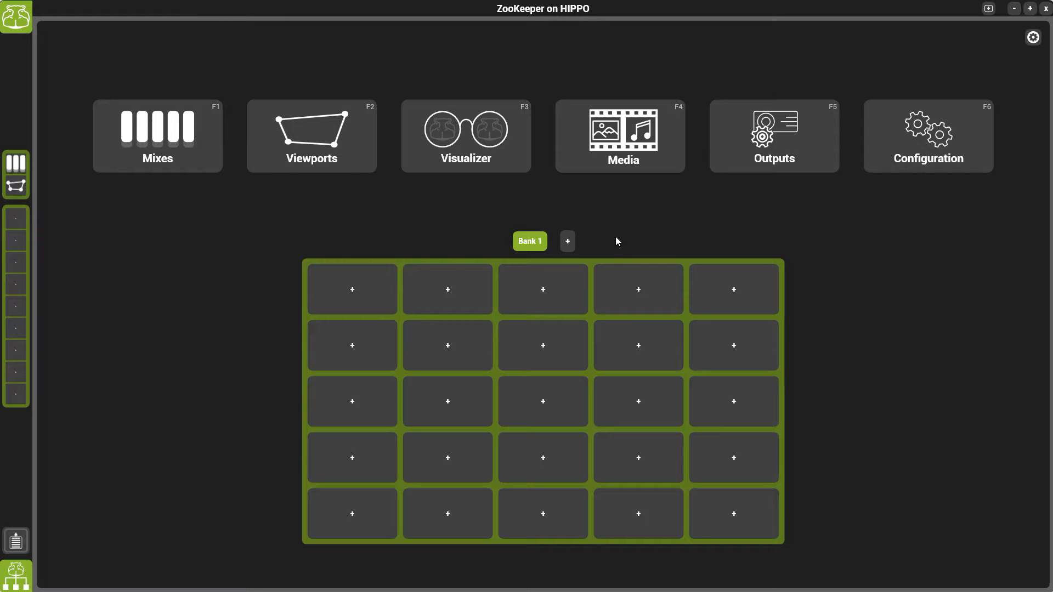
# Enter configuration mode for the HIPPO outputs and remove the existing patch from Default Mix to Color LCD
pyautogui.click(773, 136)
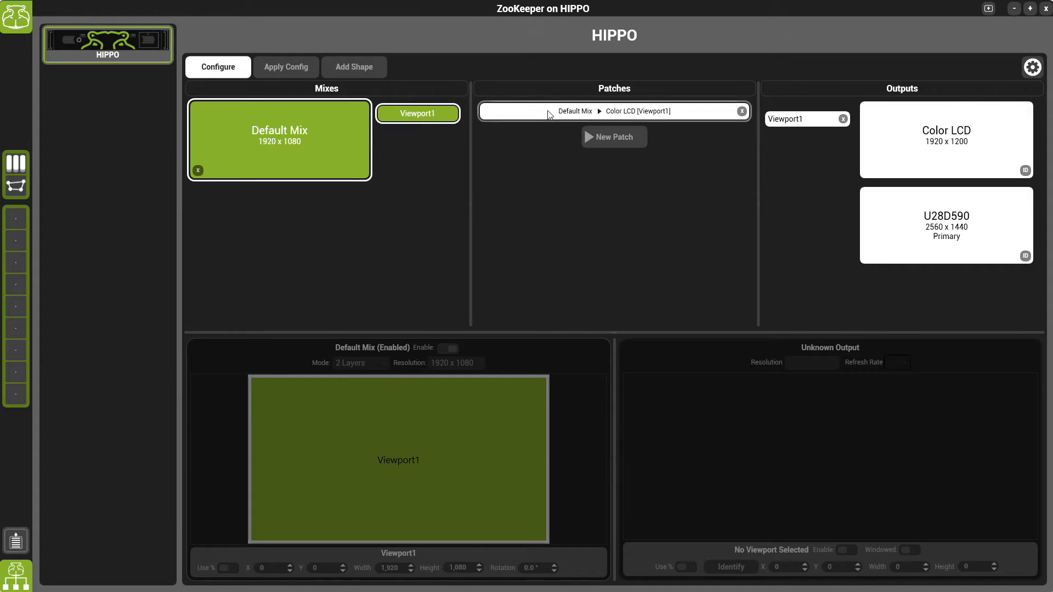
pyautogui.click(658, 113)
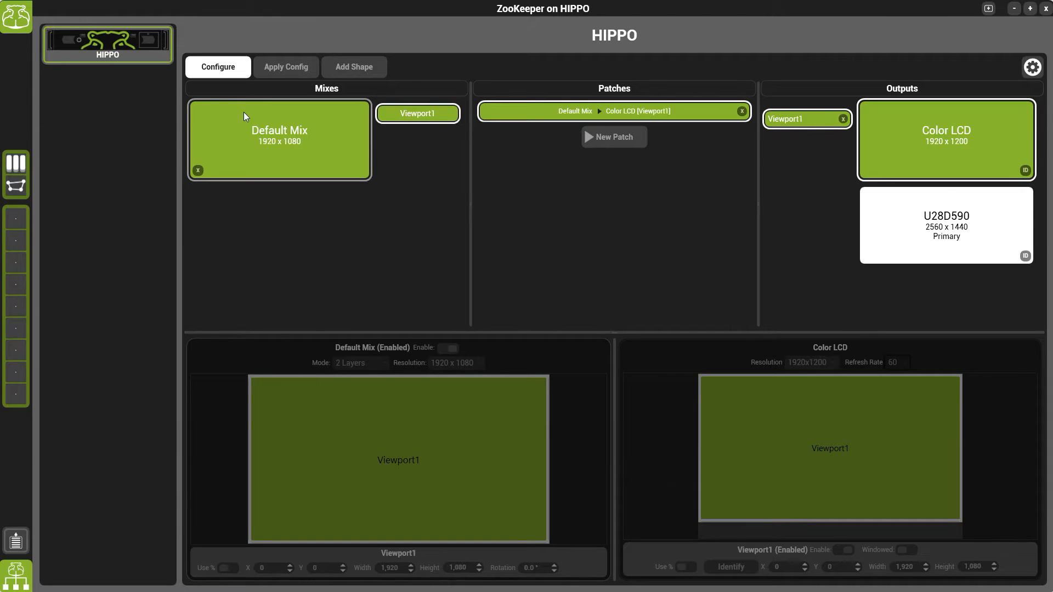
pyautogui.click(212, 72)
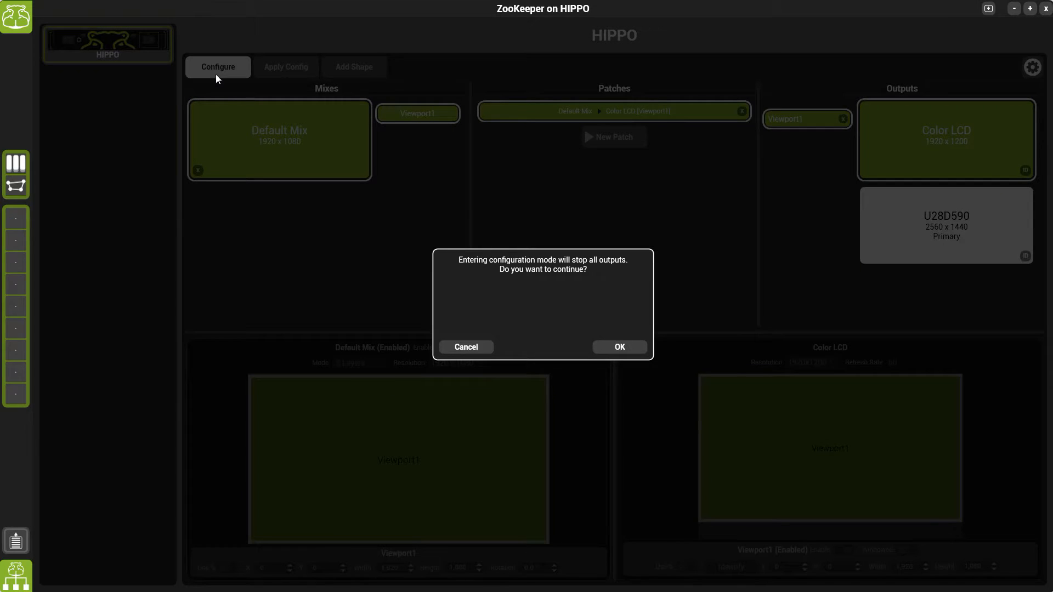
pyautogui.click(619, 348)
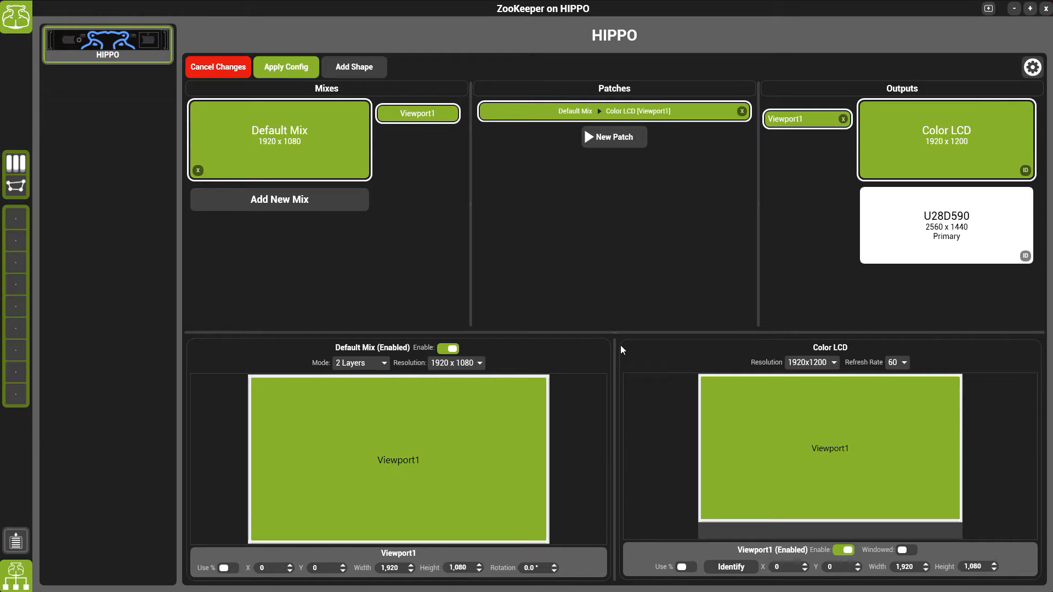
pyautogui.click(743, 112)
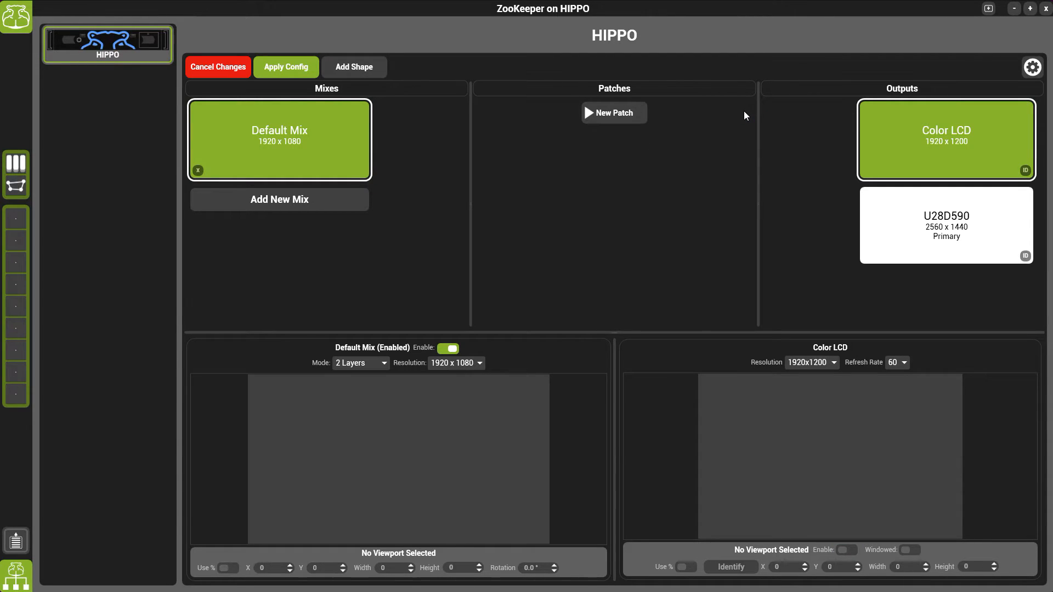
# Add a Shape with Default Mix as its source and patch it to the U28D590 output
pyautogui.click(361, 66)
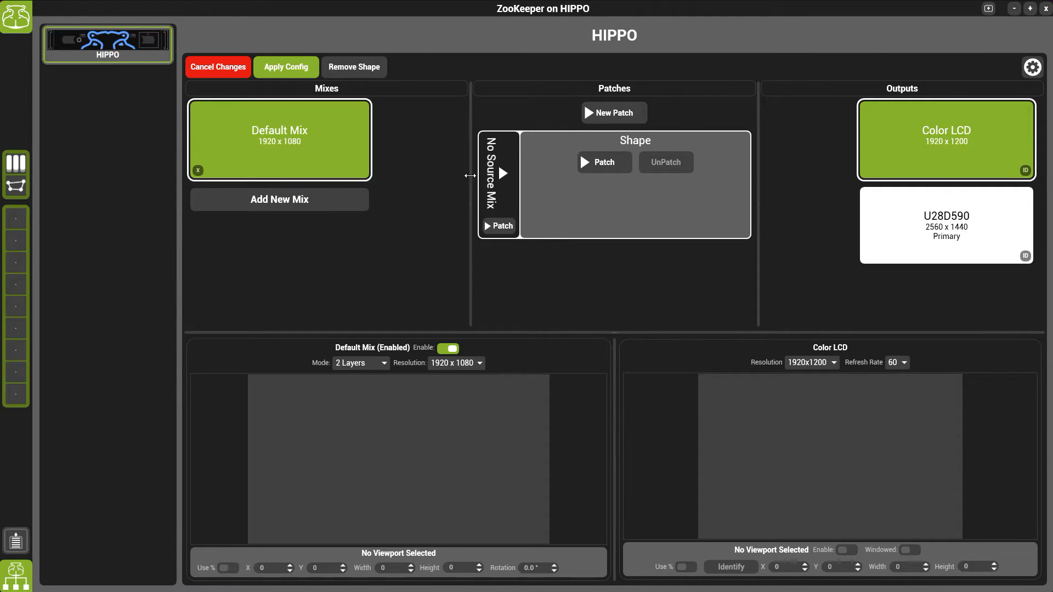
pyautogui.click(500, 229)
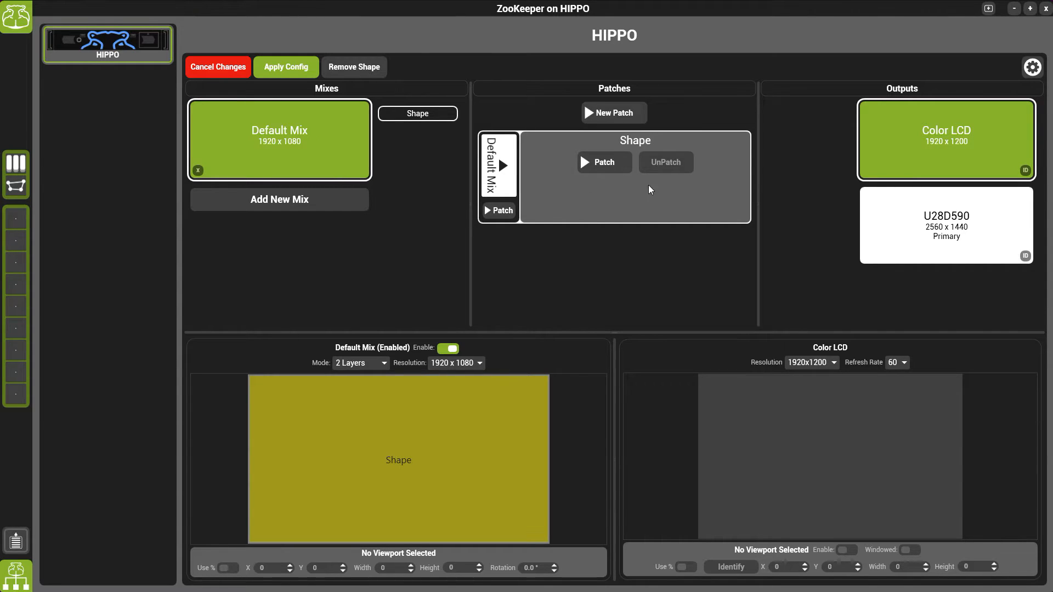
pyautogui.click(925, 224)
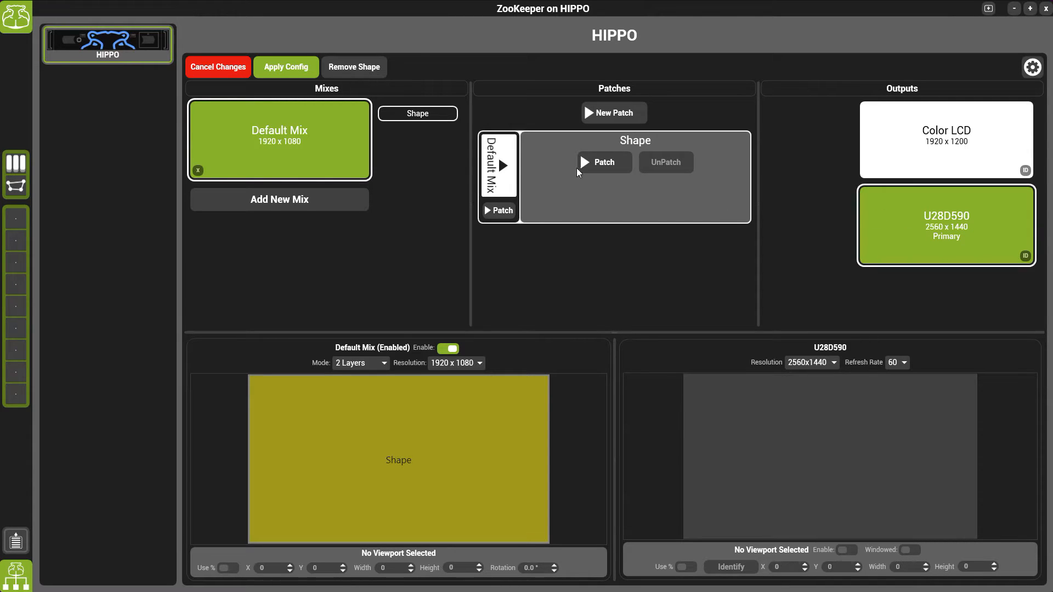
pyautogui.click(603, 171)
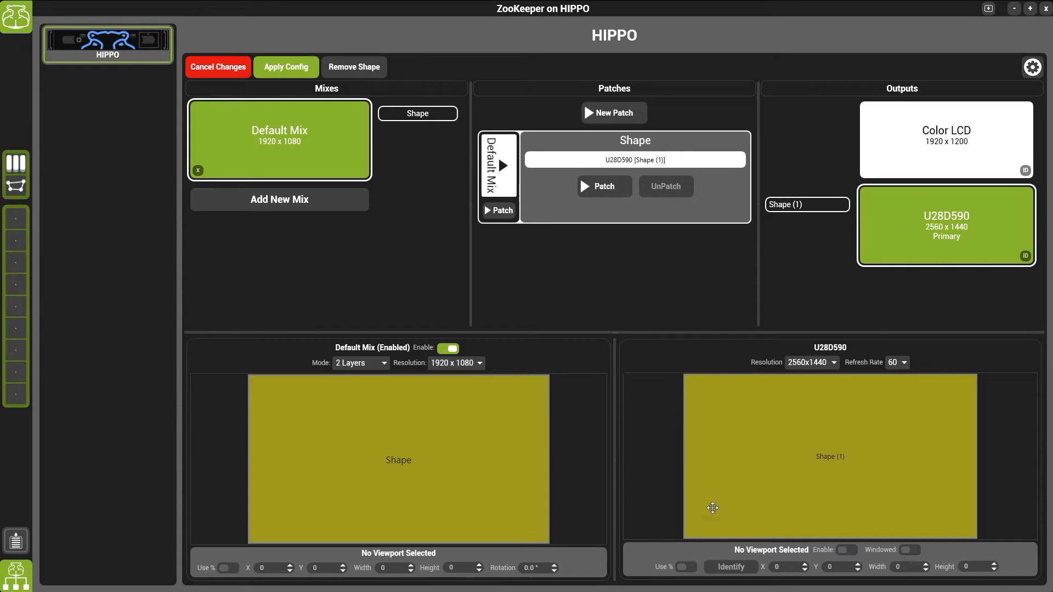
# Switch the Shape (1) viewport on U28D590 to percentage units and set its width and height to 30 %
pyautogui.click(864, 422)
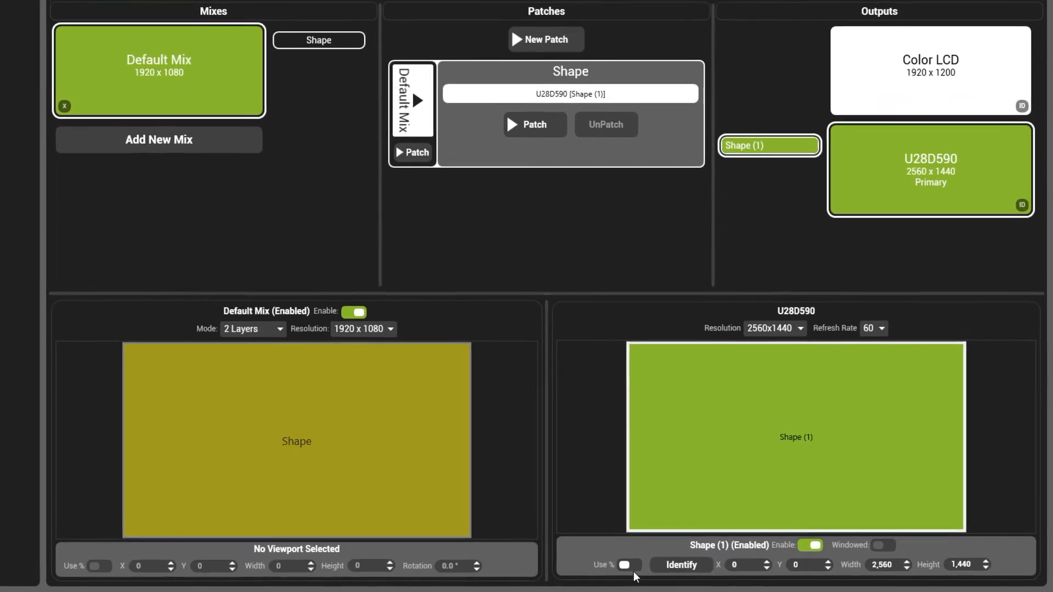
pyautogui.click(682, 567)
pyautogui.click(835, 561)
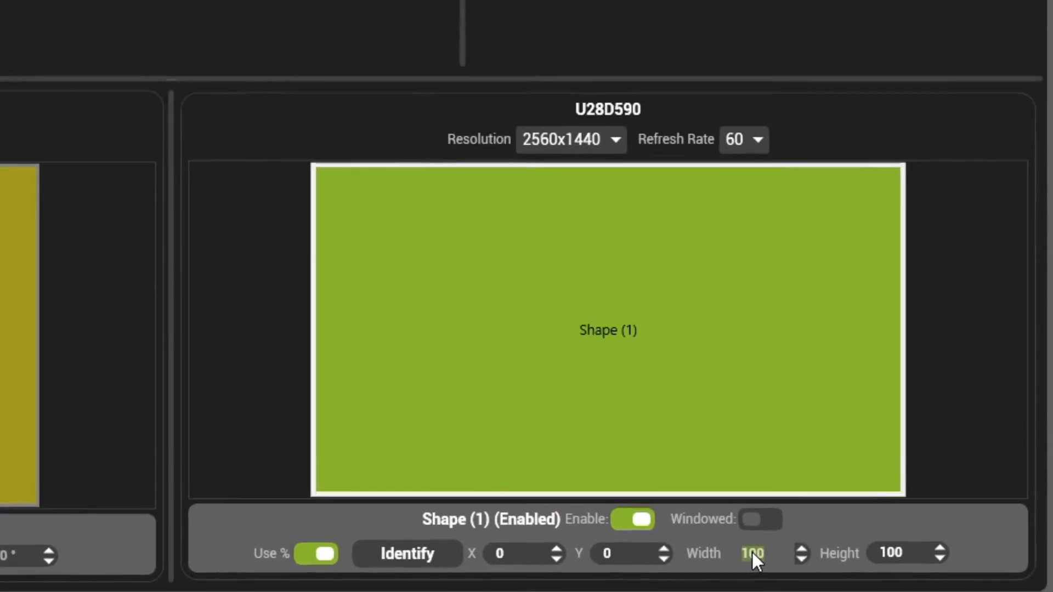
pyautogui.write('30')
pyautogui.press('Return')
pyautogui.click(877, 548)
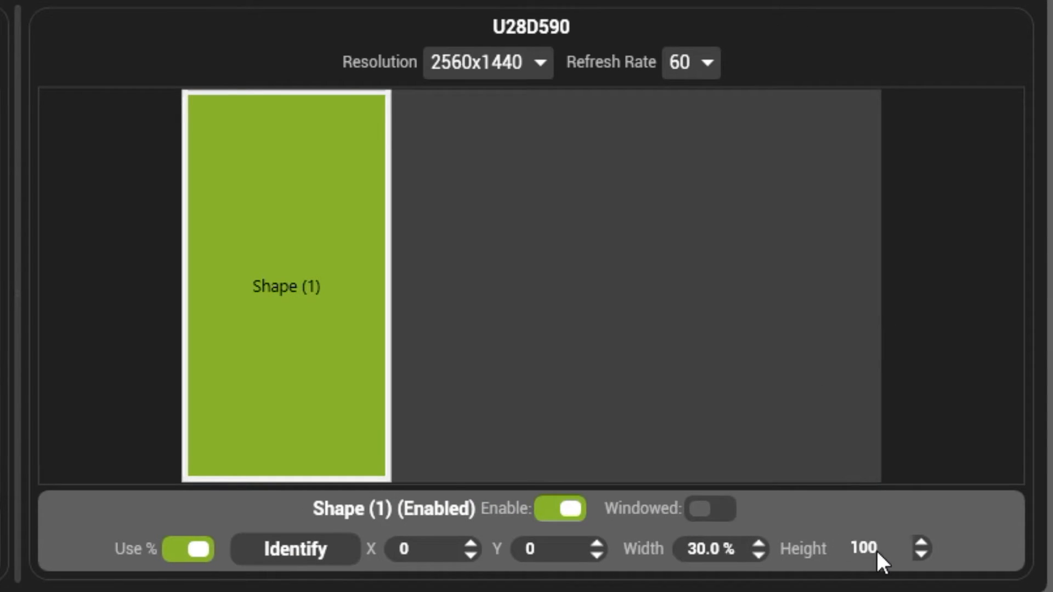
pyautogui.press('Return')
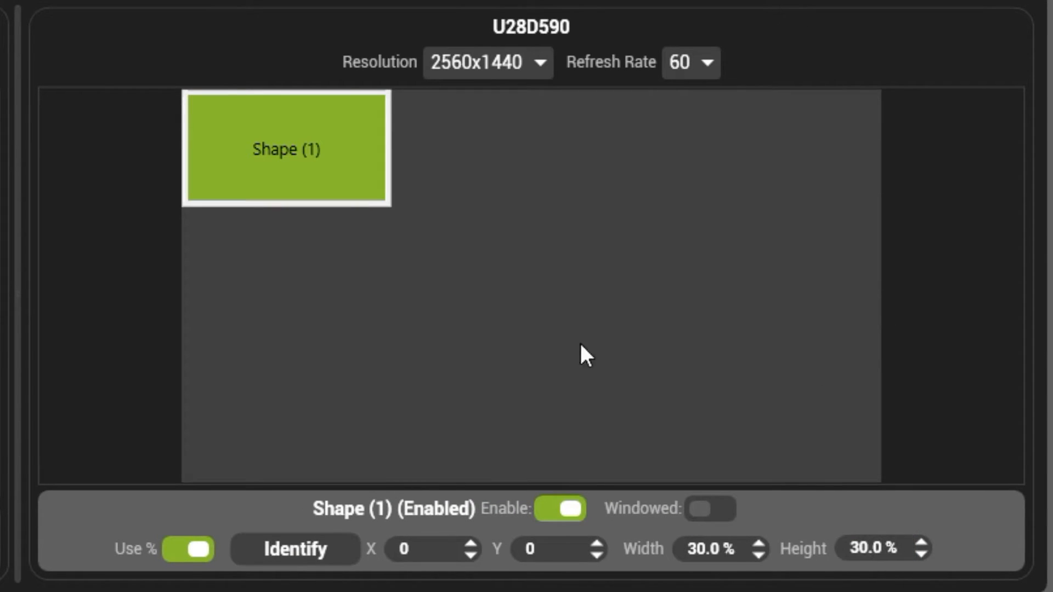
# Reposition the Shape (1) viewport to about X 17.5 %, Y 50.7 % on the output and apply the configuration
pyautogui.moveTo(282, 174); pyautogui.dragTo(400, 352)
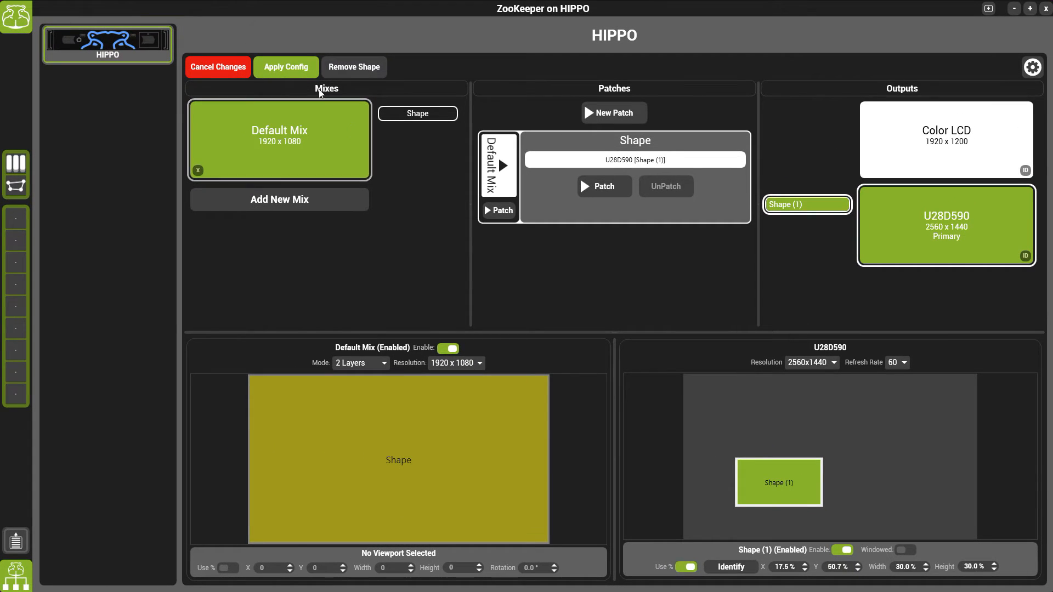
pyautogui.click(292, 71)
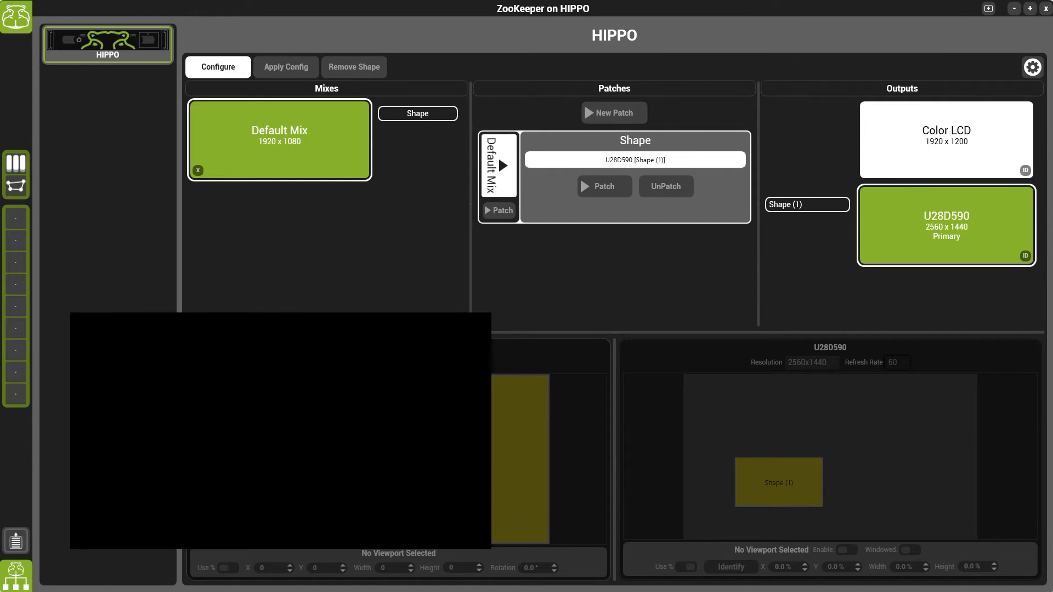
# Switch to the shape application and add a projector to the empty scene
pyautogui.hotkey('alt', 'Tab')
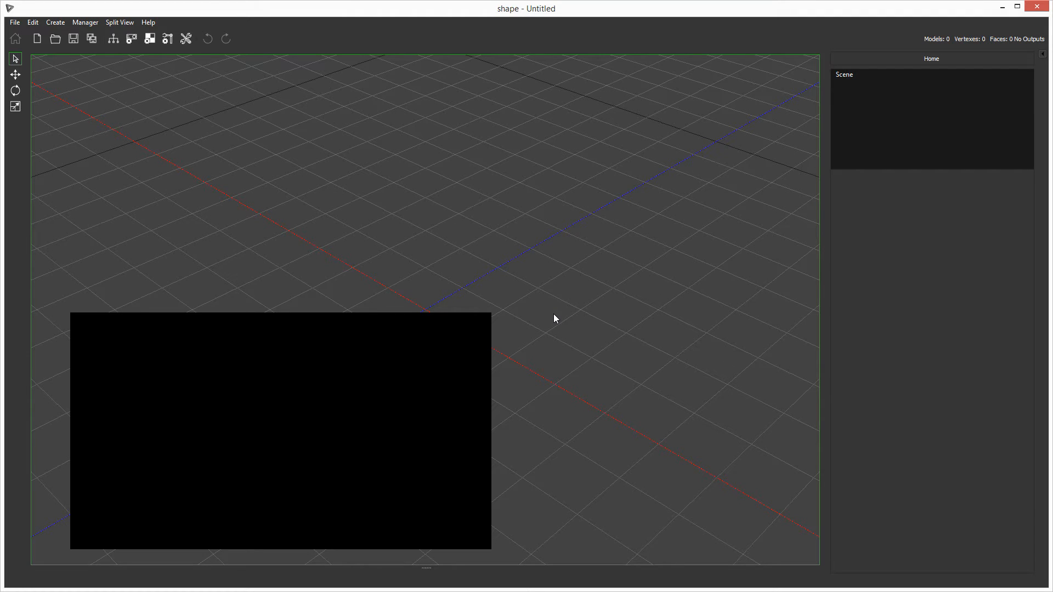
pyautogui.press('1')
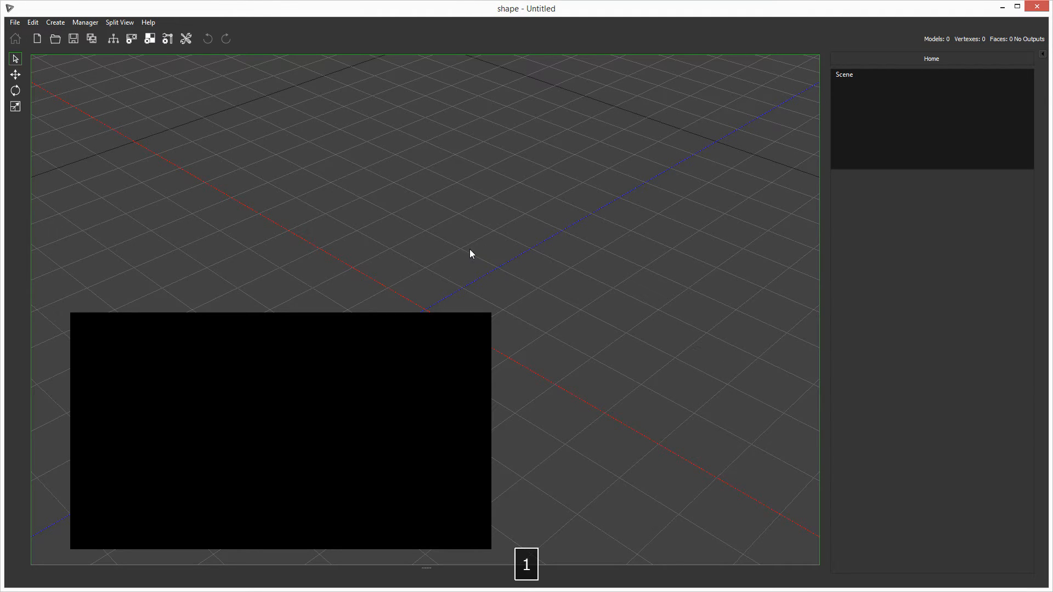
pyautogui.moveTo(507, 247); pyautogui.dragTo(581, 196, button='middle')
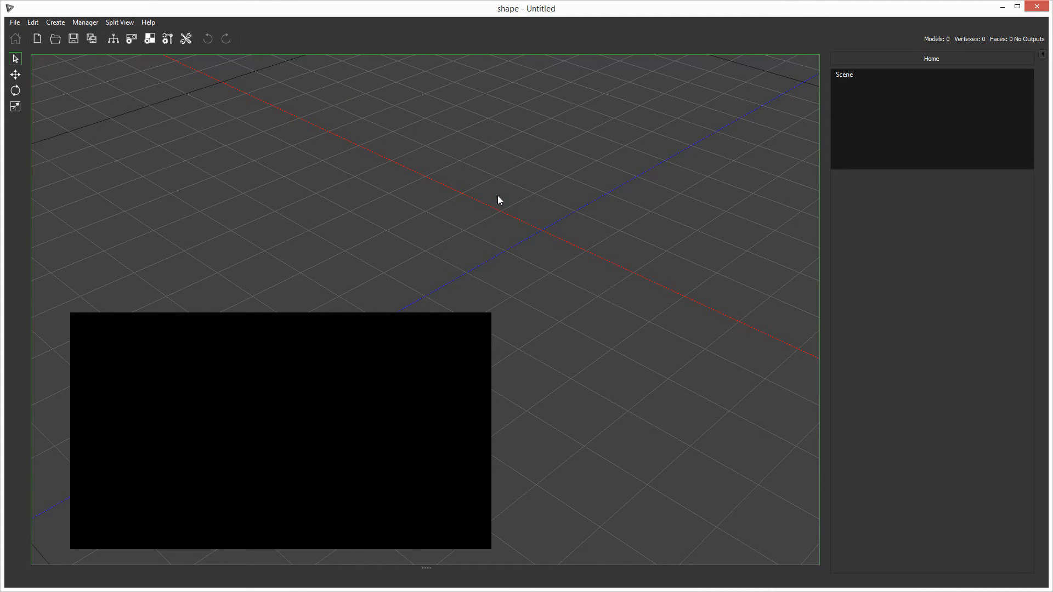
pyautogui.click(63, 25)
pyautogui.click(69, 35)
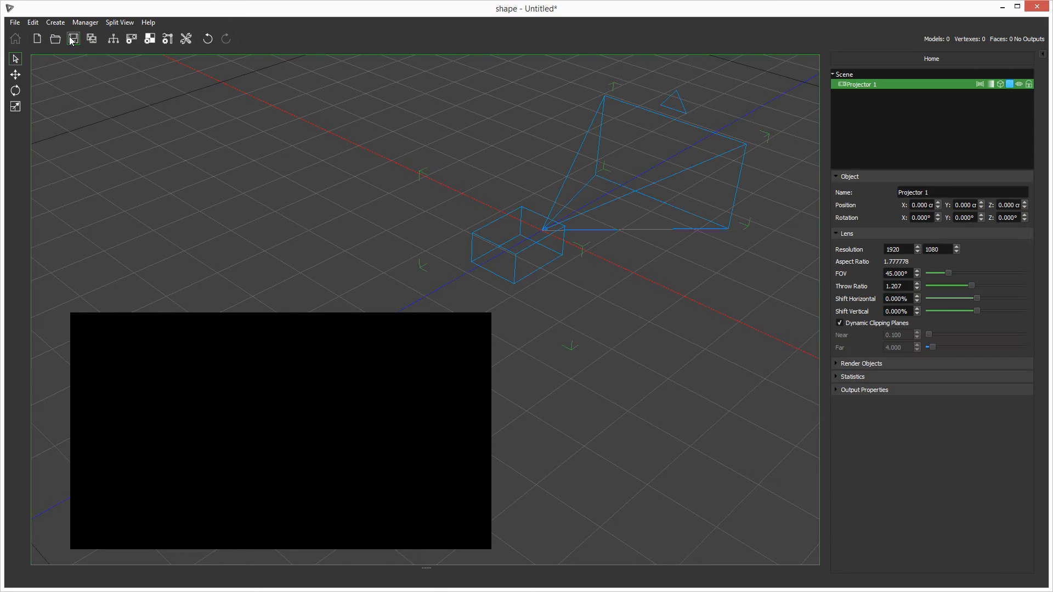
# Create a box primitive and move it in front of the projector to about X -1.795 cm, Z -371.3 cm
pyautogui.press('1')
pyautogui.moveTo(622, 249); pyautogui.dragTo(525, 259)
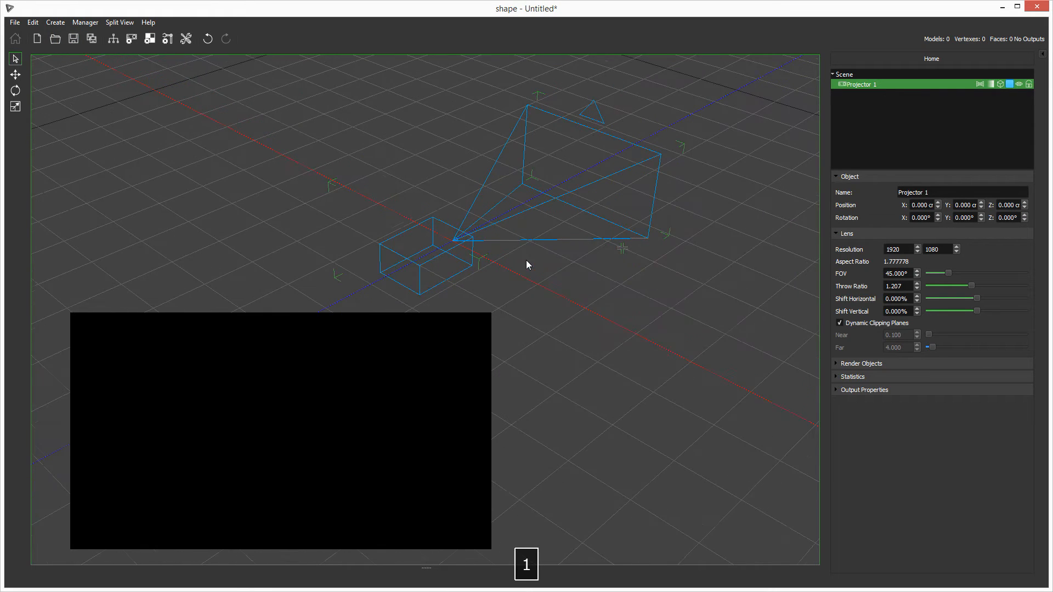
pyautogui.click(55, 23)
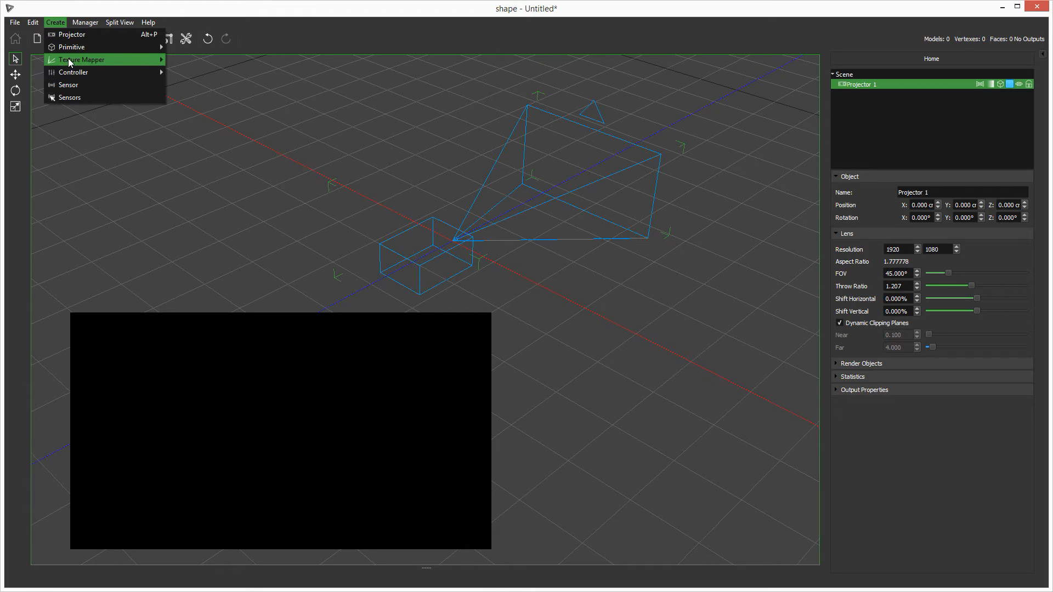
pyautogui.moveTo(68, 51)
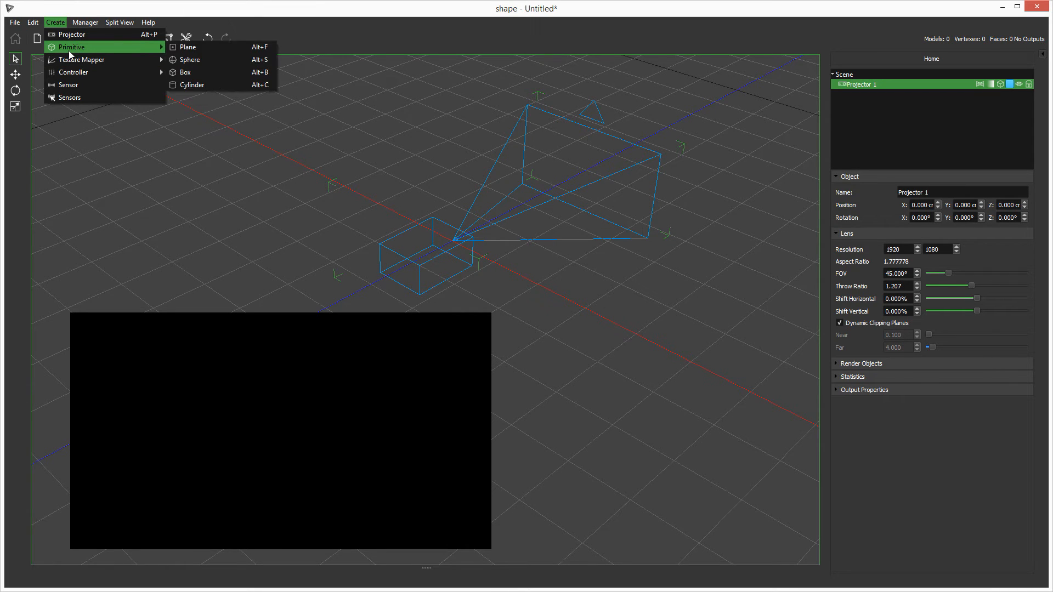
pyautogui.click(188, 72)
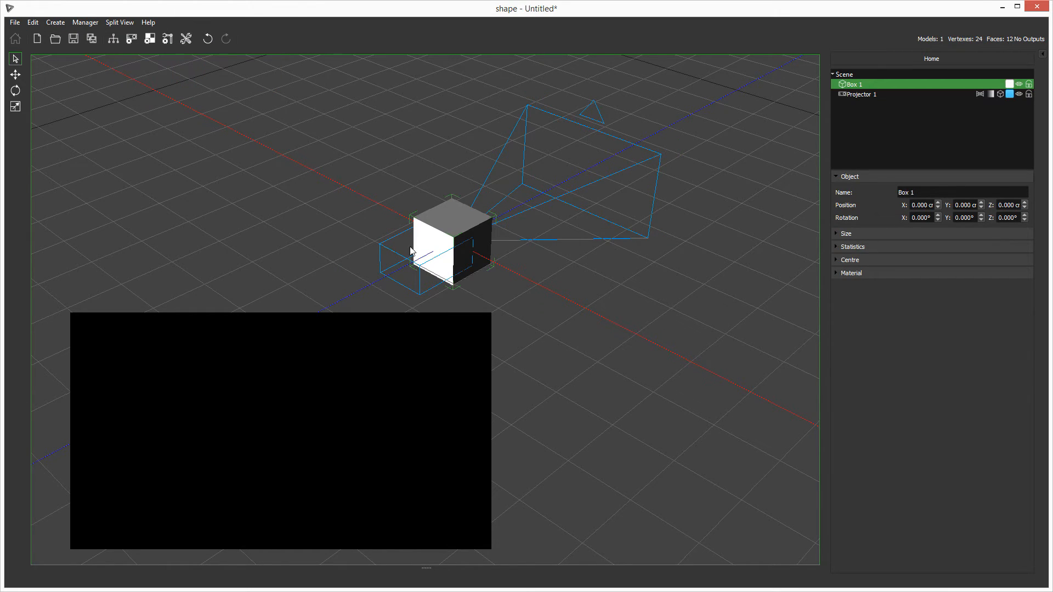
pyautogui.press('e')
pyautogui.moveTo(414, 266); pyautogui.dragTo(554, 196)
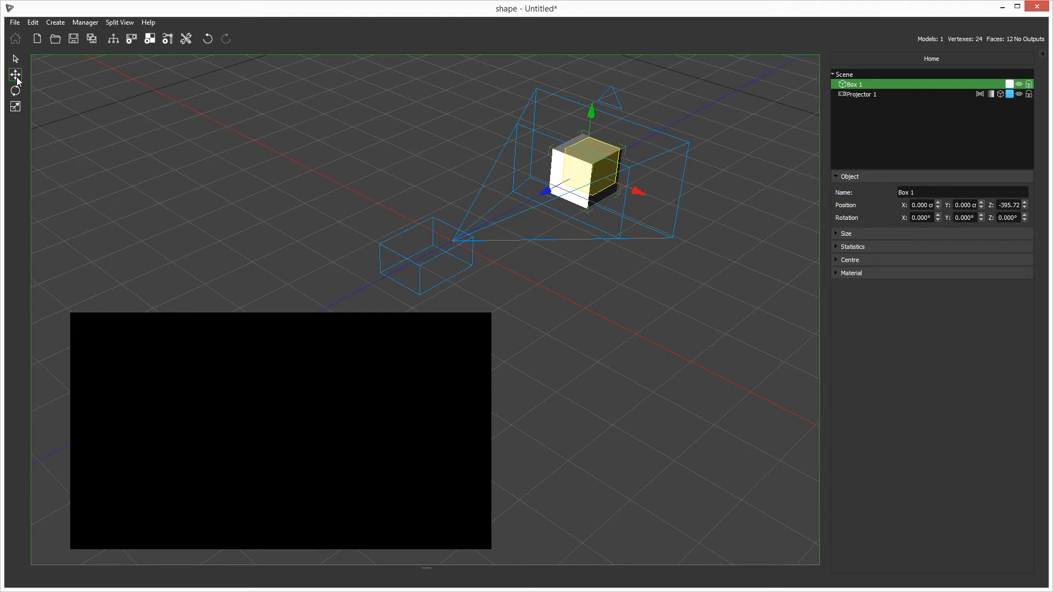
pyautogui.moveTo(579, 189); pyautogui.dragTo(583, 193)
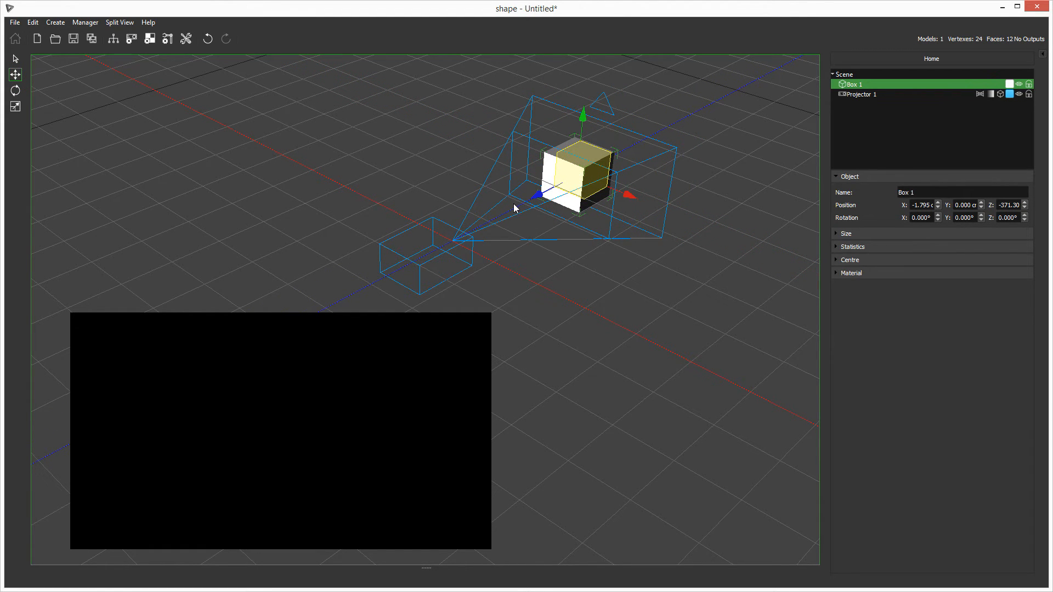
# Enable networking in the Network Manager and add the Hippo node to the group
pyautogui.click(117, 44)
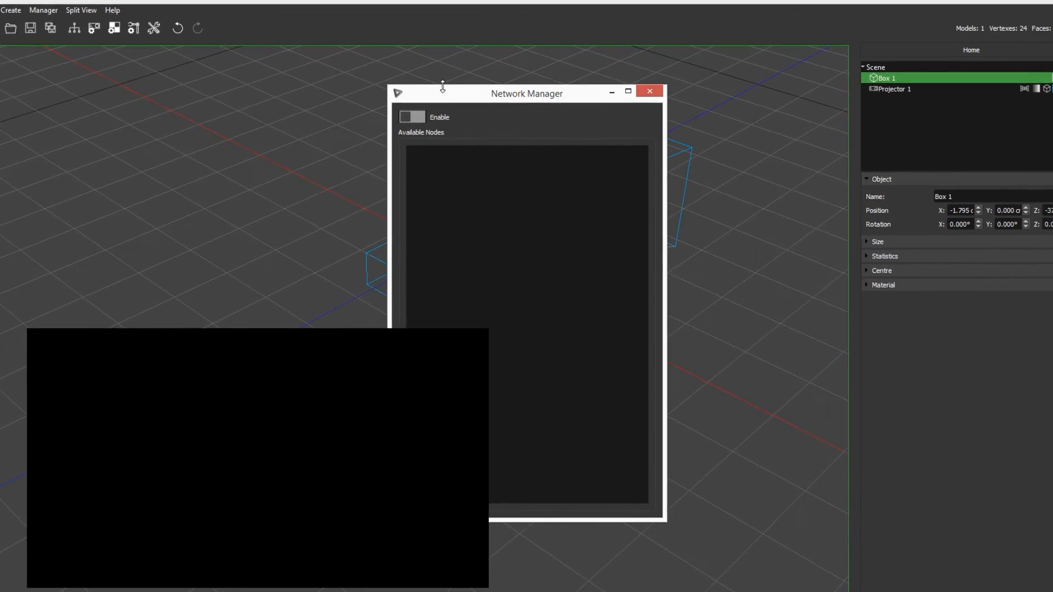
pyautogui.click(420, 118)
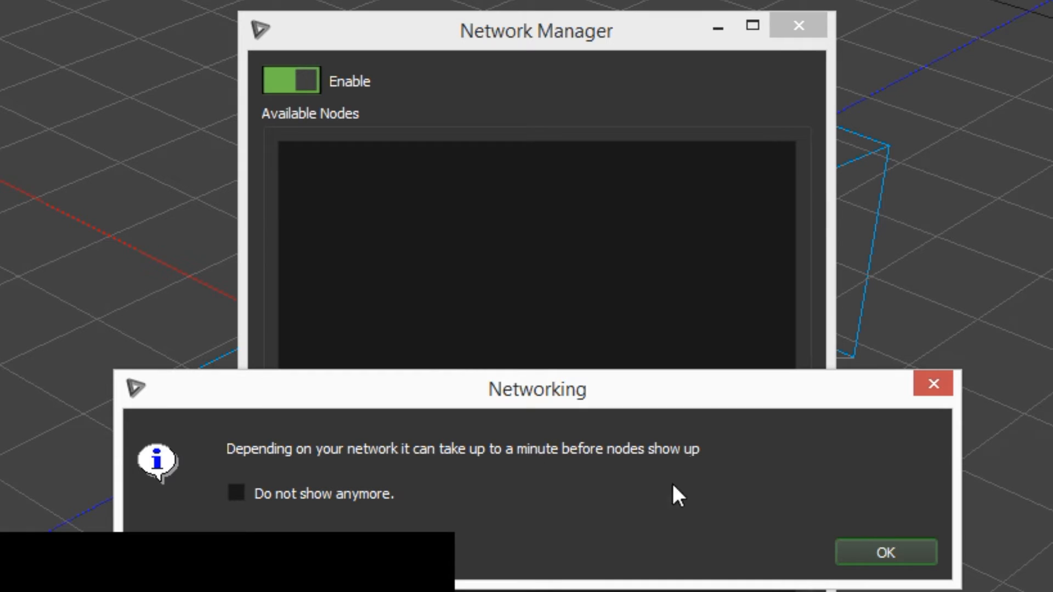
pyautogui.click(894, 553)
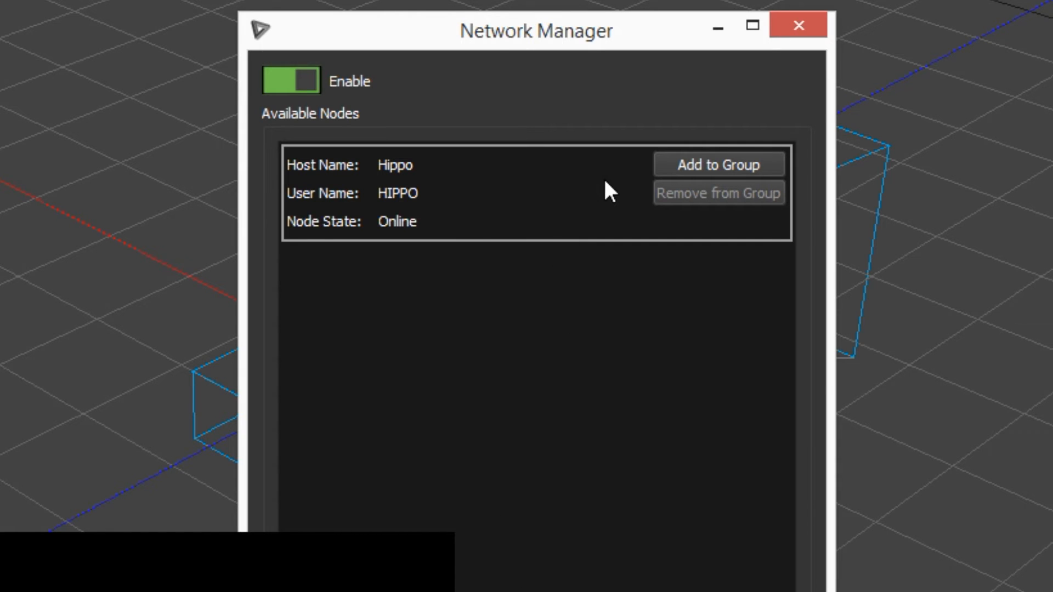
pyautogui.click(716, 165)
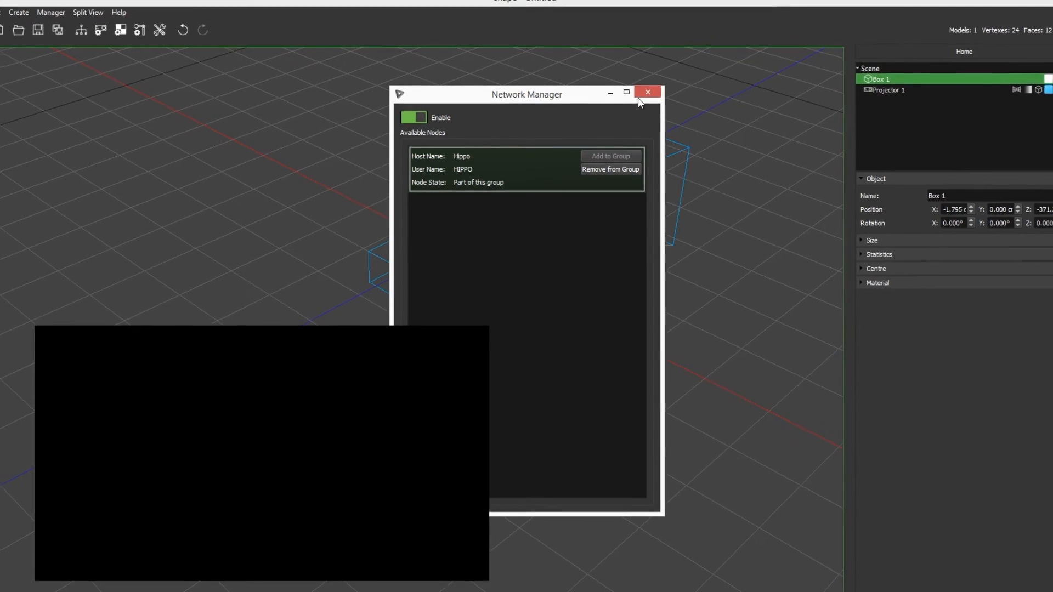
pyautogui.click(637, 99)
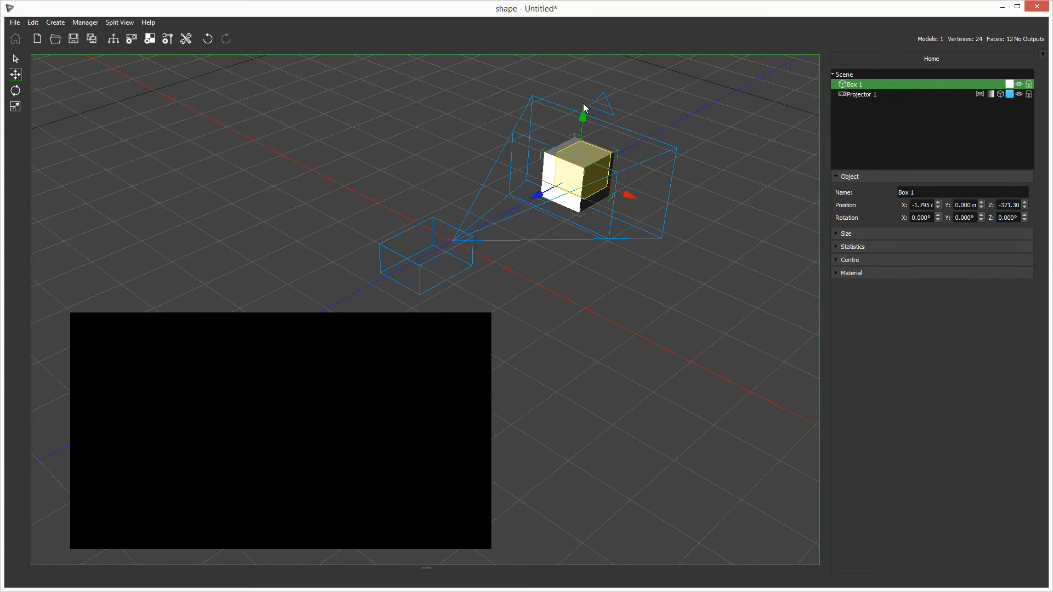
# Patch Projector 1 to the HIPPO/Shape (1) output in the Output Manager
pyautogui.click(131, 38)
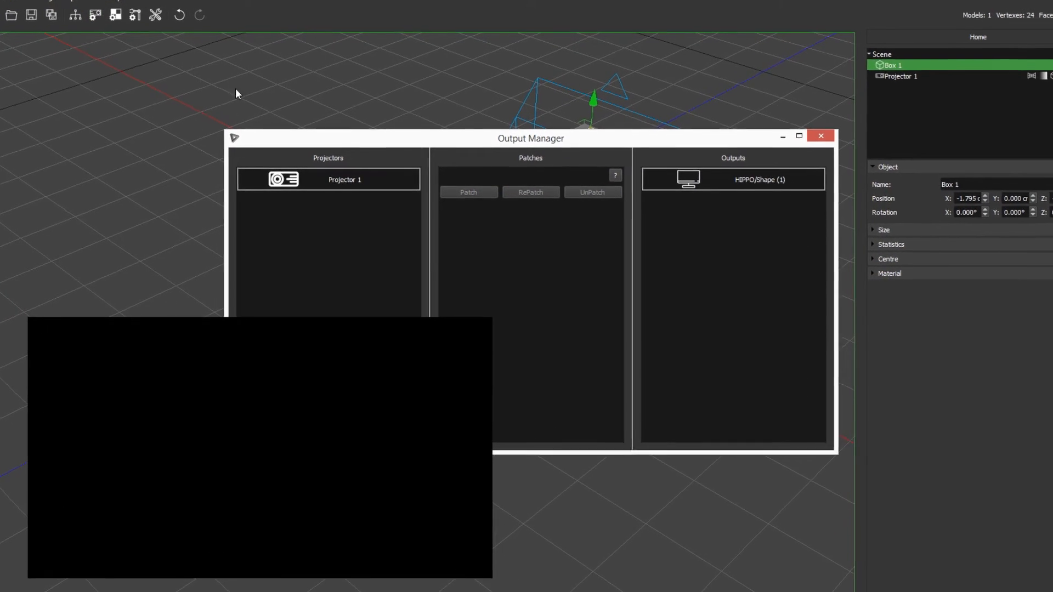
pyautogui.click(367, 180)
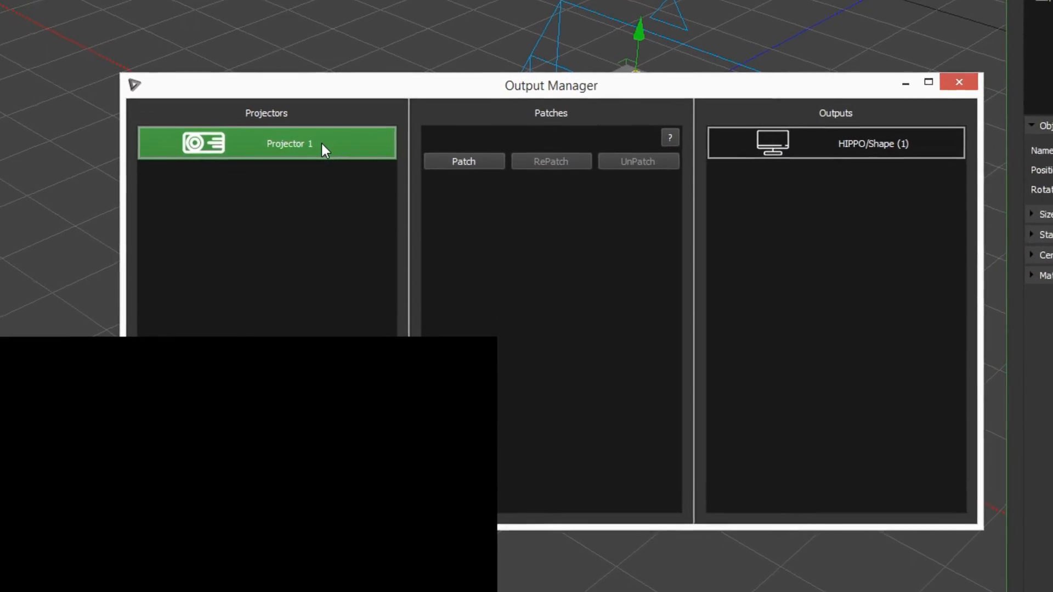
pyautogui.moveTo(354, 90); pyautogui.dragTo(646, 286)
pyautogui.moveTo(503, 280); pyautogui.dragTo(174, 82)
pyautogui.click(823, 138)
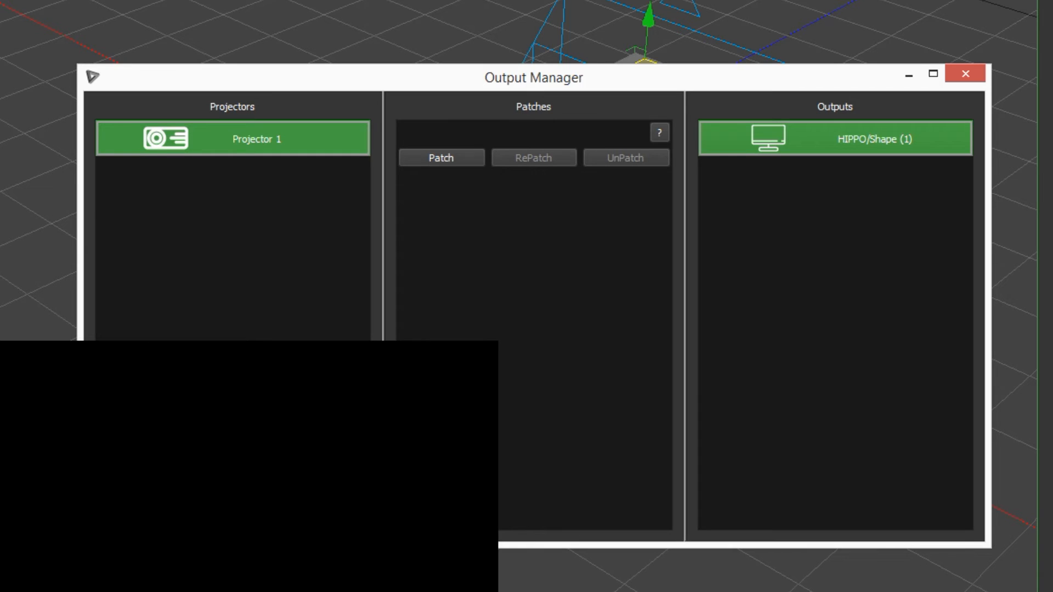
pyautogui.click(445, 158)
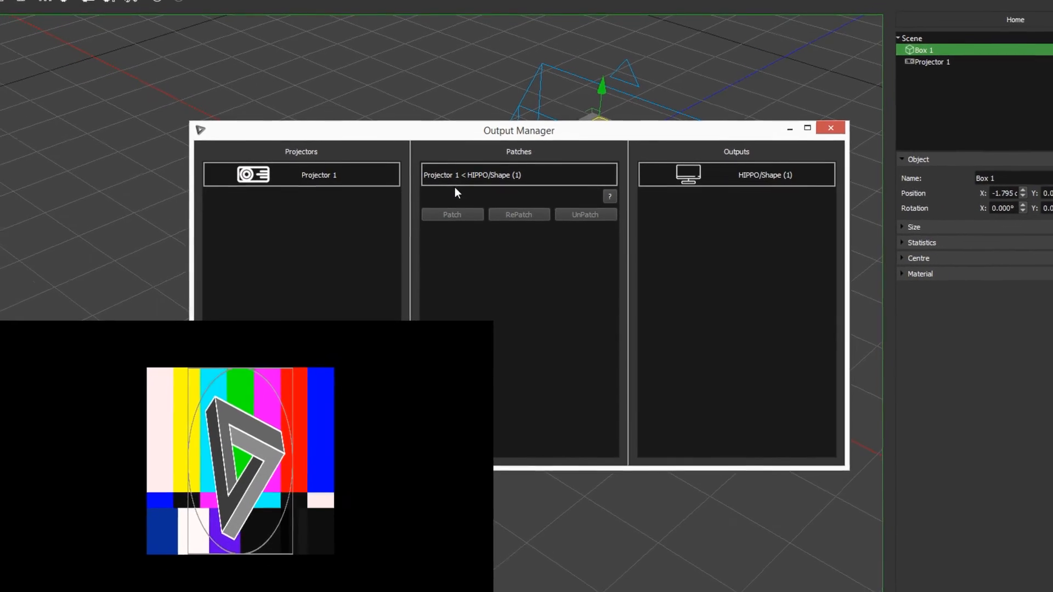
pyautogui.click(831, 128)
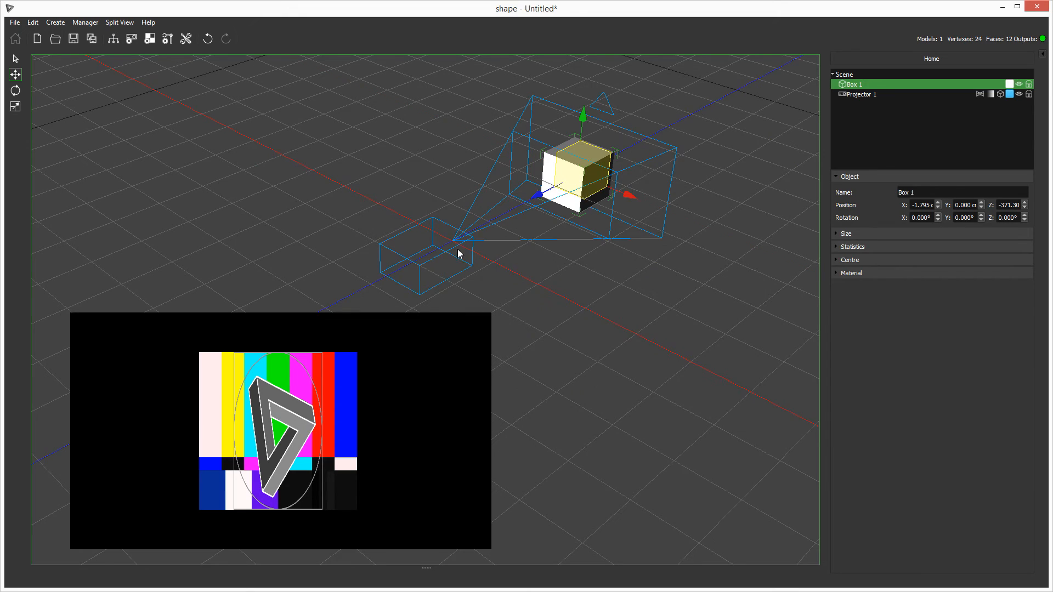
# Shift Projector 1 slightly along the X axis to about -5.629 cm
pyautogui.click(458, 253)
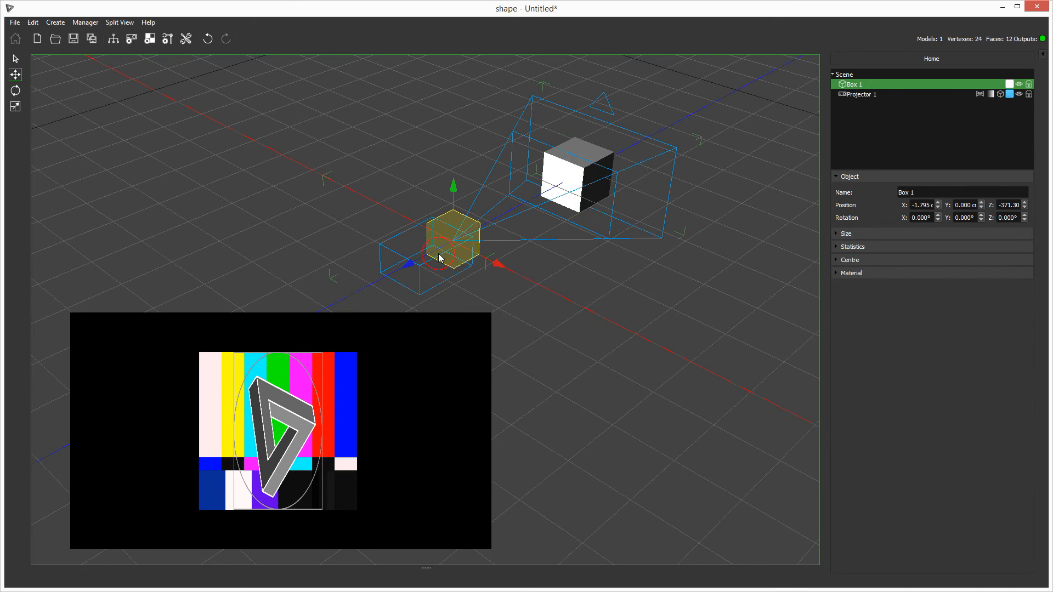
pyautogui.moveTo(497, 265)
pyautogui.mouseDown()
pyautogui.moveTo(521, 277)
pyautogui.moveTo(475, 252)
pyautogui.moveTo(521, 278)
pyautogui.moveTo(492, 263)
pyautogui.mouseUp()
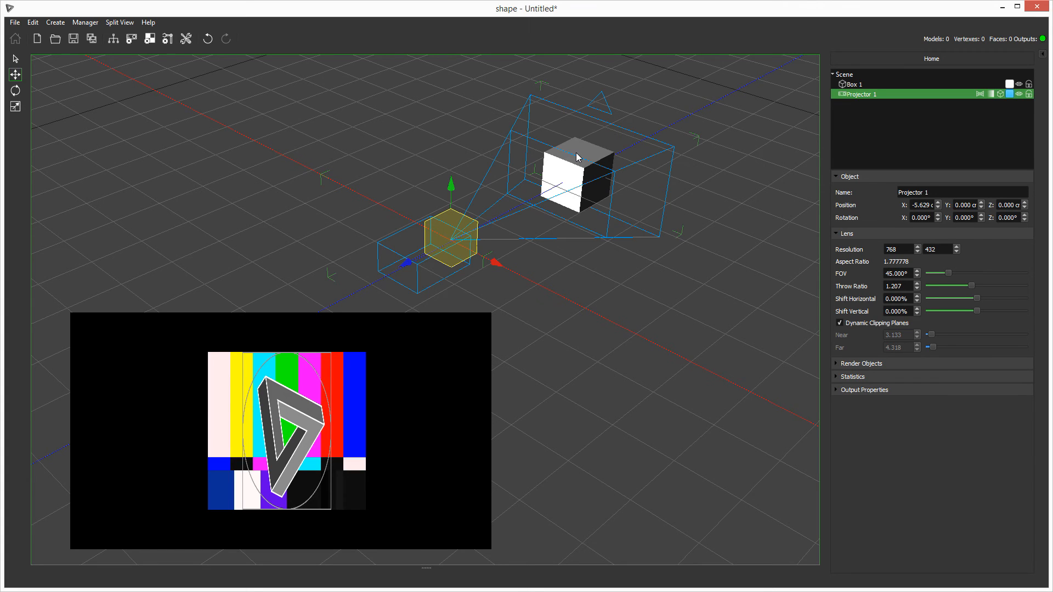
# Create a new material from Hippotizer Input 1 in the Input Manager
pyautogui.click(149, 39)
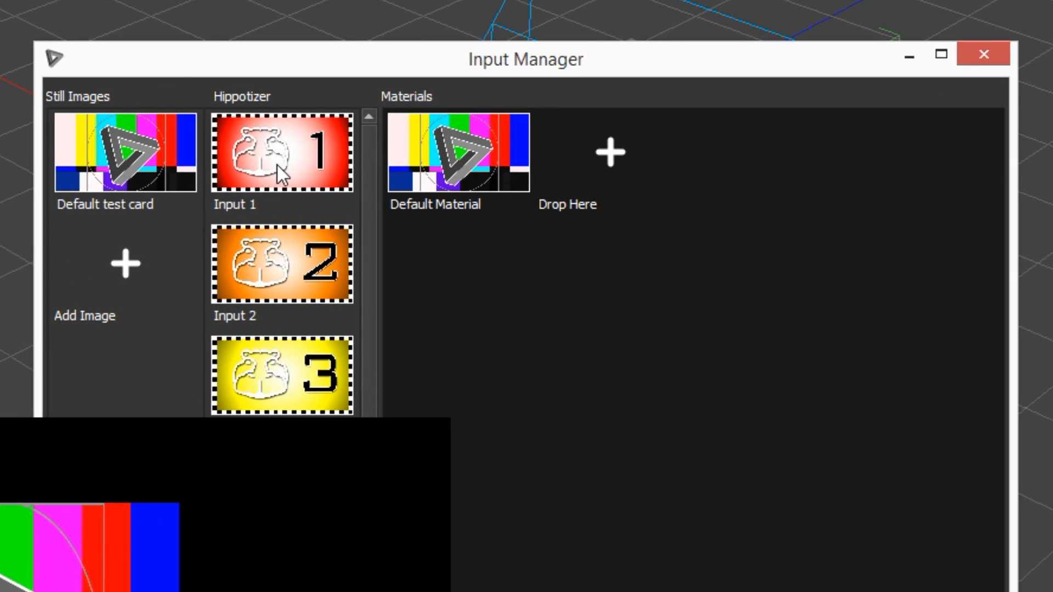
pyautogui.moveTo(270, 166); pyautogui.dragTo(603, 160)
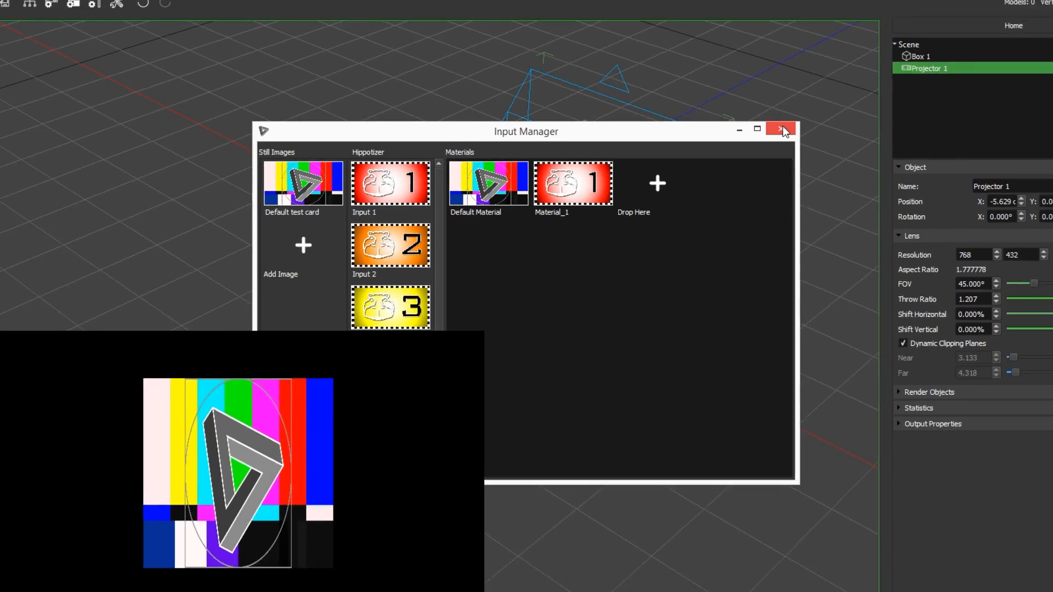
pyautogui.click(780, 129)
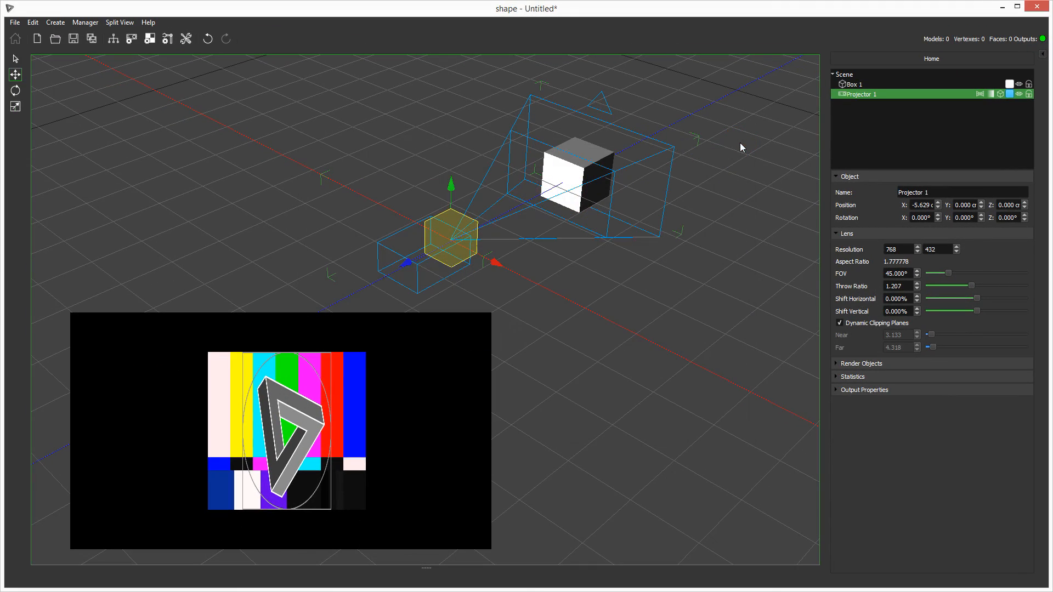
# Assign Material_1 to Box 1 as its material
pyautogui.click(851, 85)
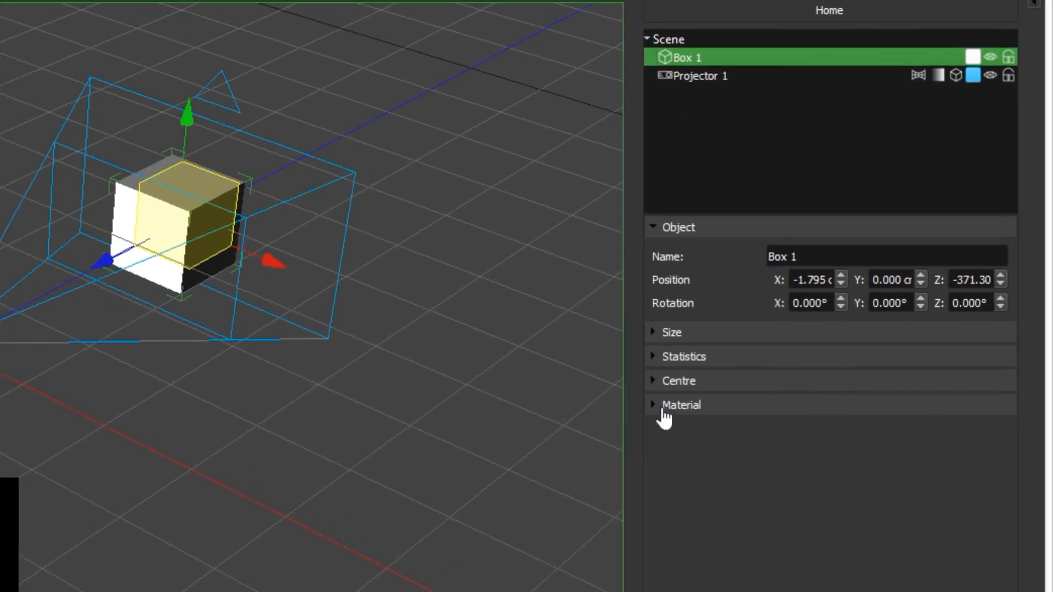
pyautogui.click(662, 409)
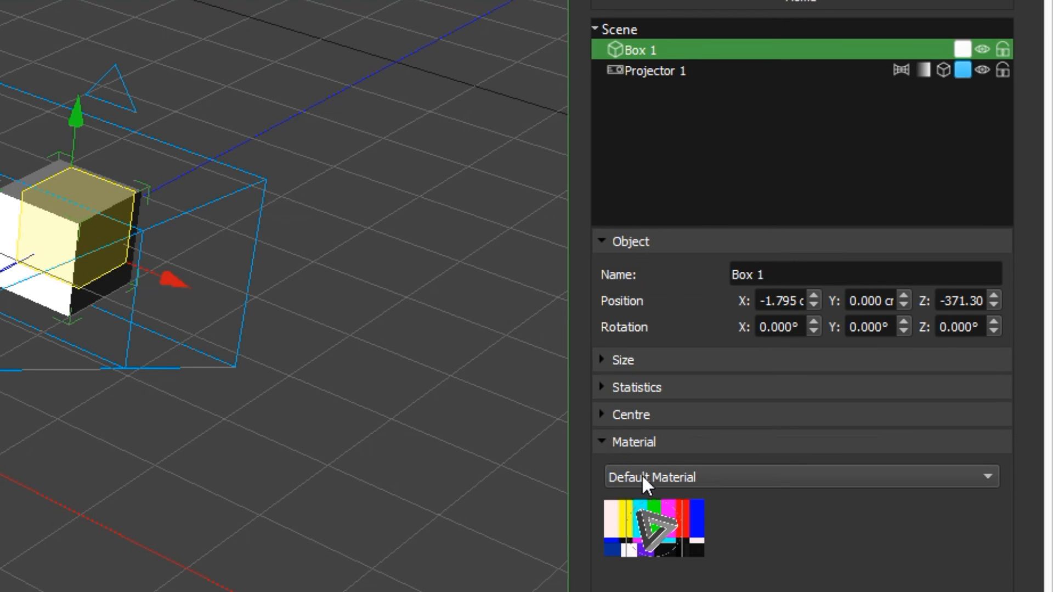
pyautogui.click(643, 476)
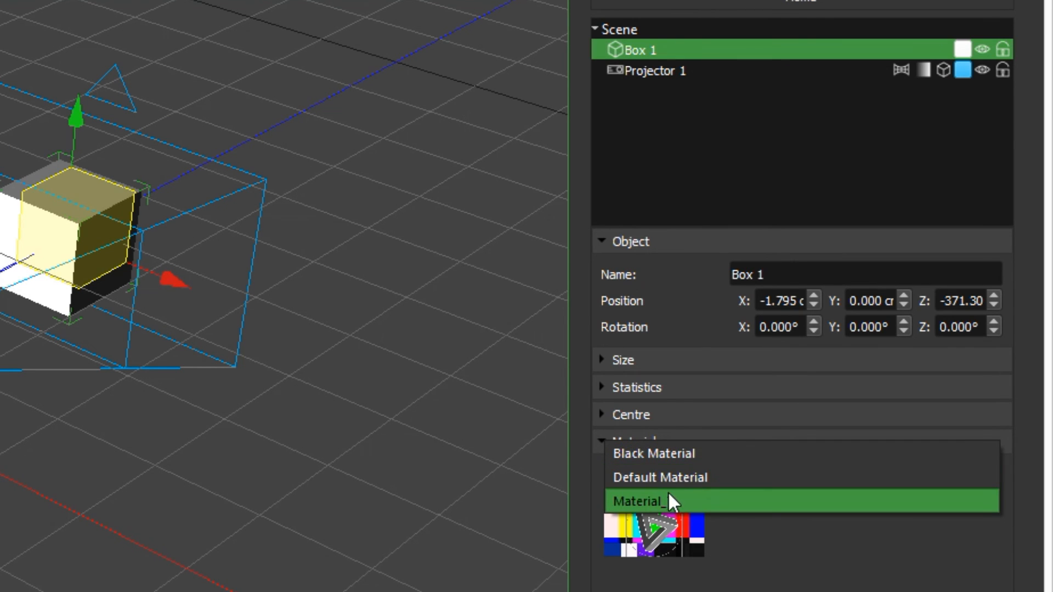
pyautogui.click(675, 501)
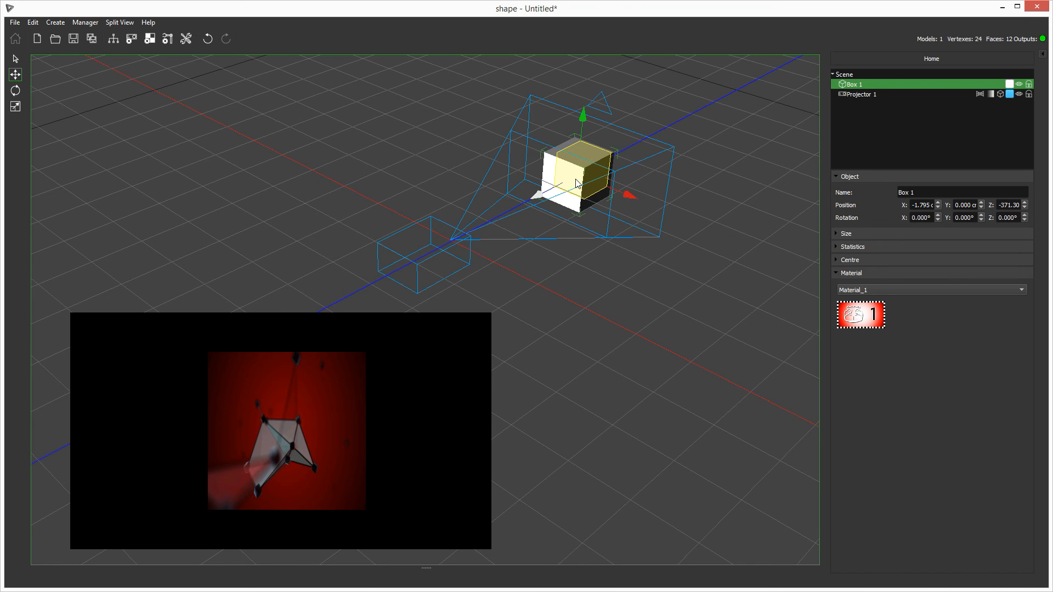
# Move Box 1 along the X axis to about -18.254 cm
pyautogui.press('r')
pyautogui.moveTo(625, 198); pyautogui.dragTo(550, 270)
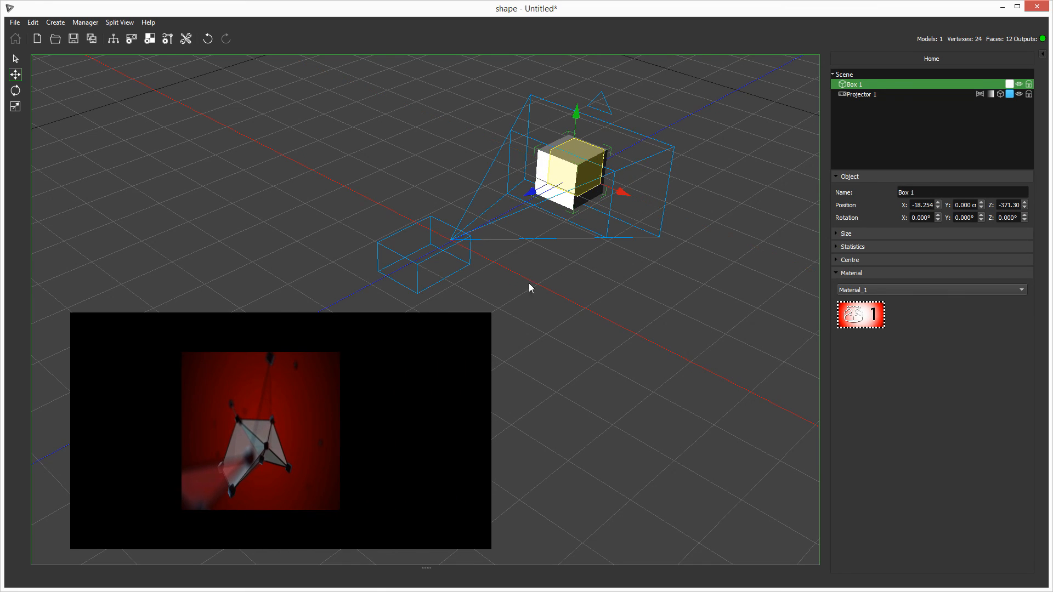